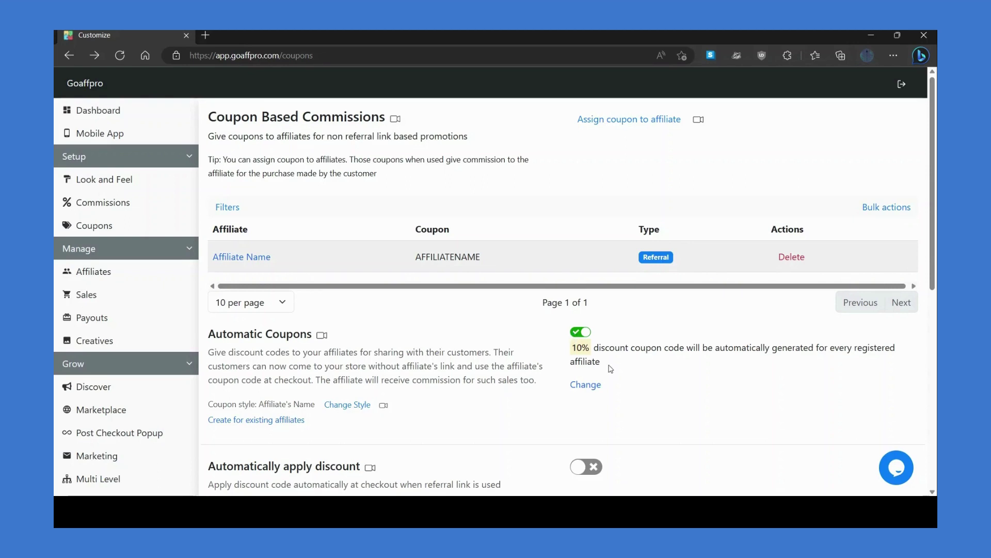
Step: Change the automatic coupon discount value from 10 to 5, leaving the type as Percentage off
click(587, 384)
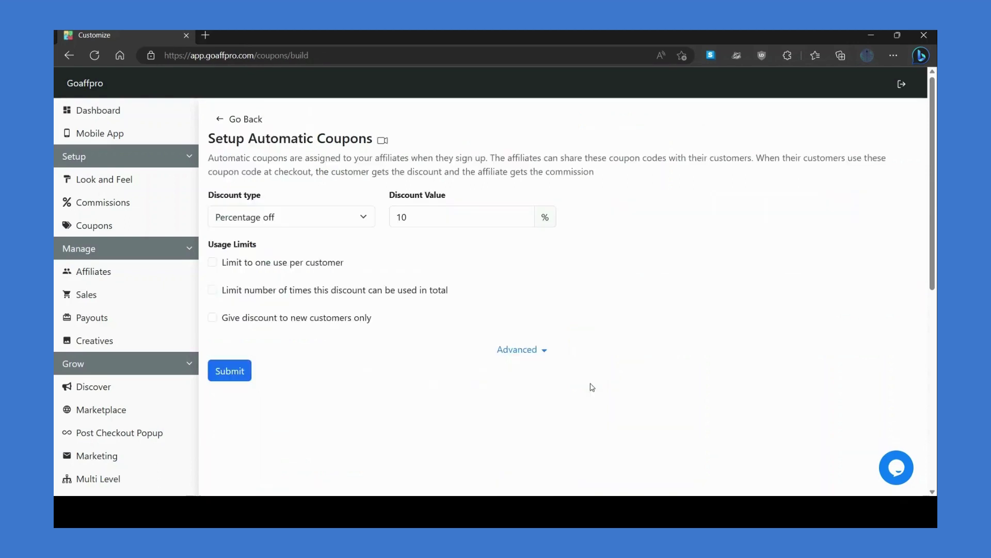
click(432, 219)
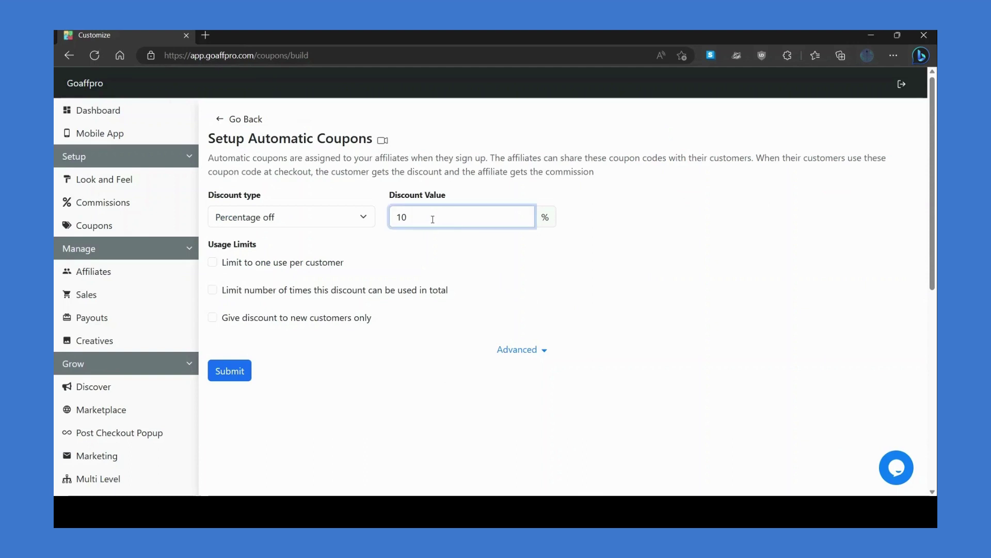
key(BackSpace)
key(BackSpace)
text(5)
click(434, 244)
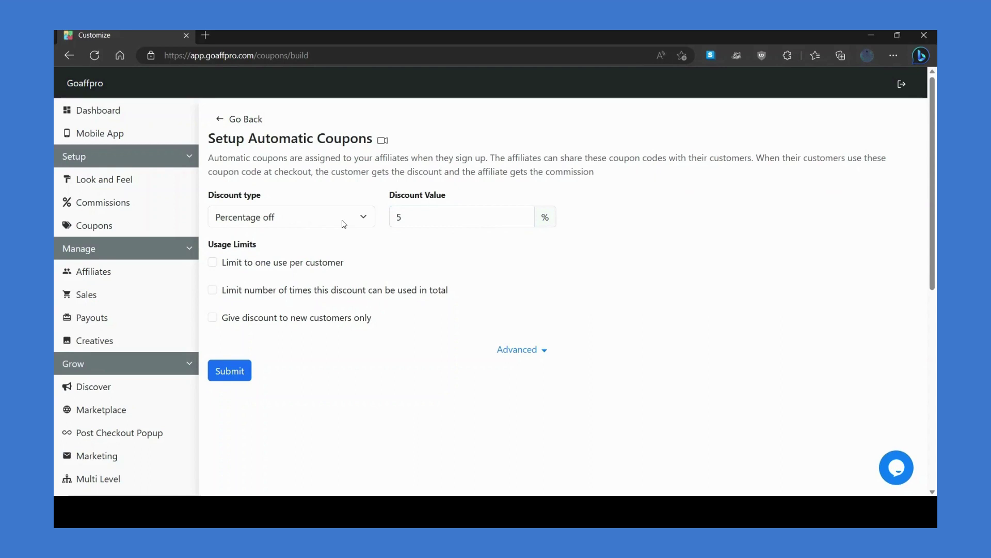
click(343, 224)
key(Down)
key(Down)
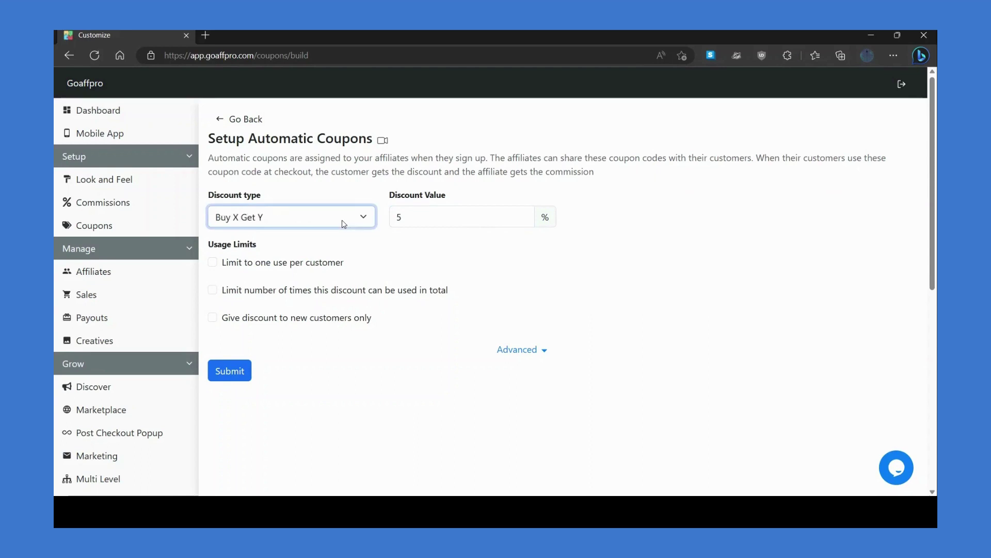
key(Down)
key(Up)
key(Up)
key(Up)
Step: Enable 'Limit to one use per customer', review the Advanced product restrictions, and submit the coupon settings
click(350, 242)
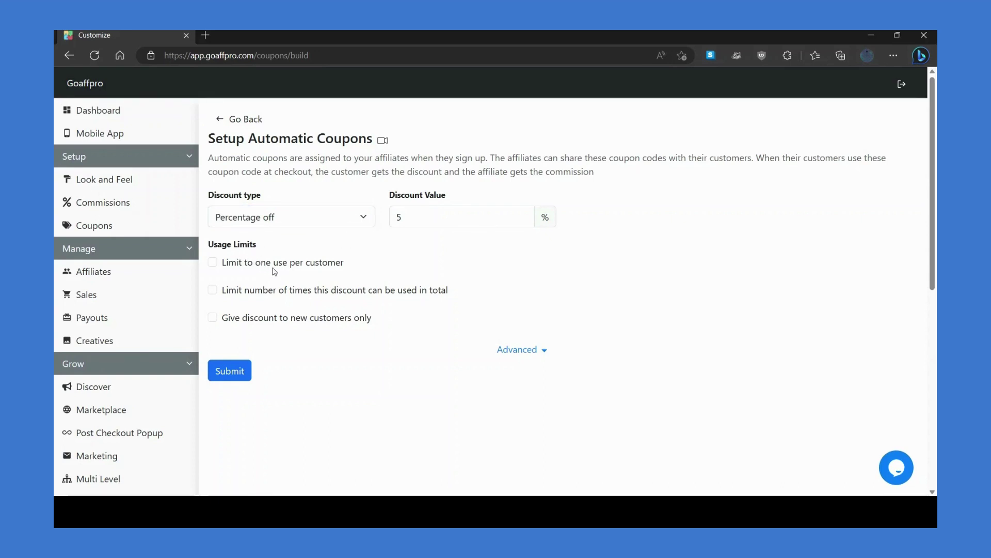
click(213, 263)
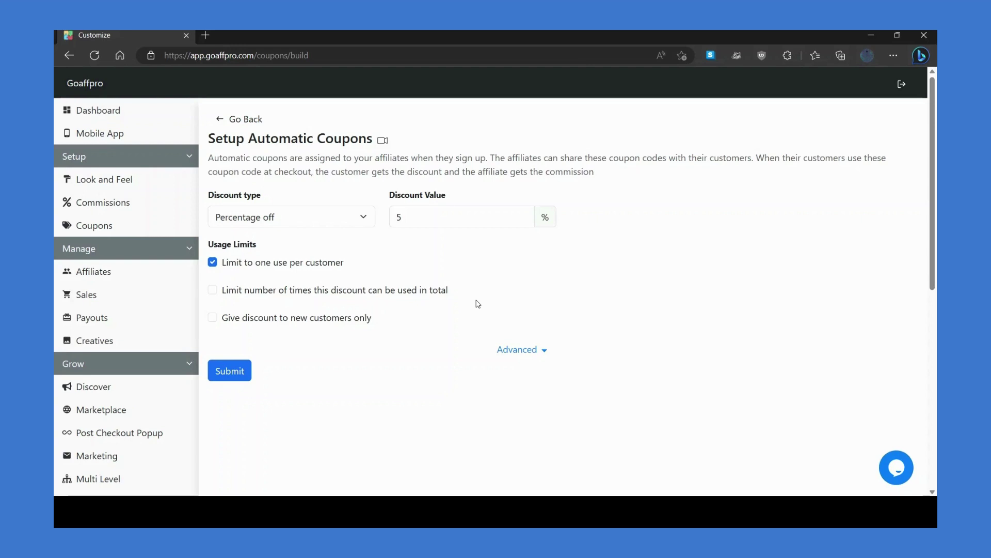
click(517, 350)
scroll(517, 349, down, 2)
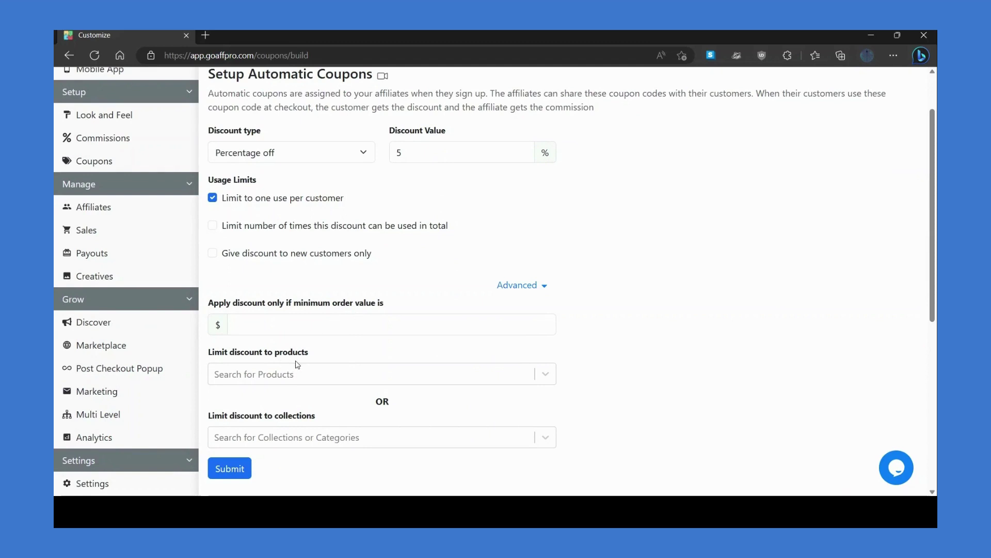
click(301, 375)
click(336, 355)
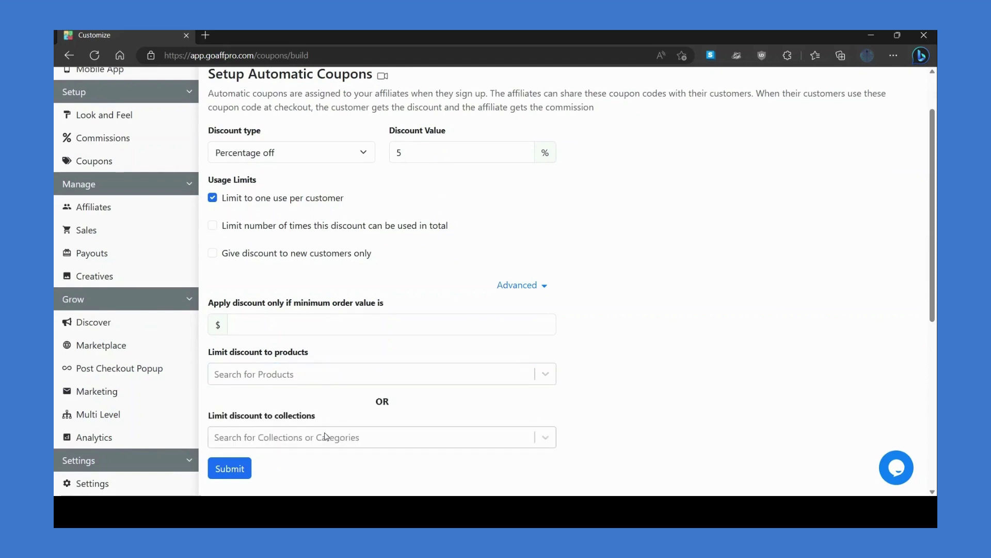
click(230, 468)
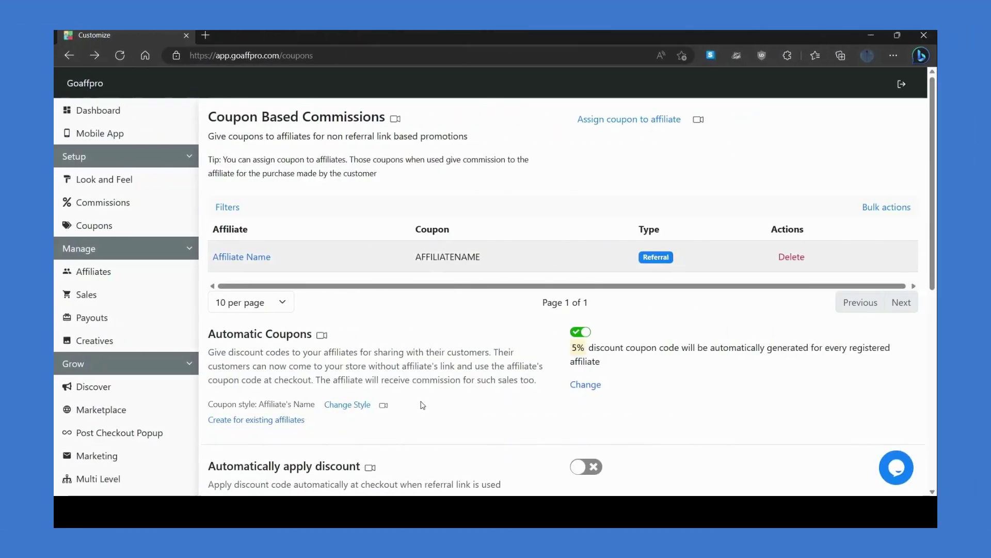
scroll(422, 405, down, 2)
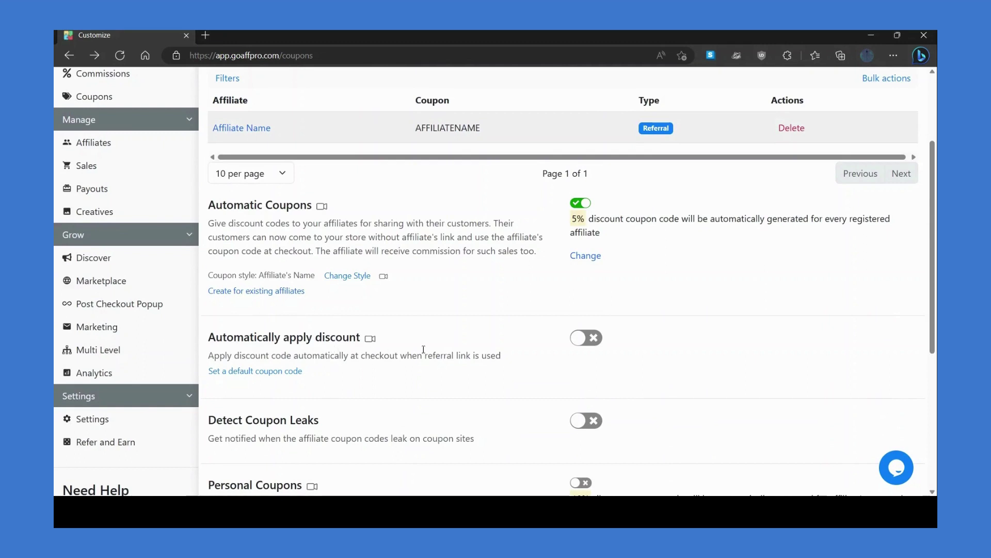
Step: Switch on the 'Automatically apply discount' toggle for referral-link checkouts
click(580, 341)
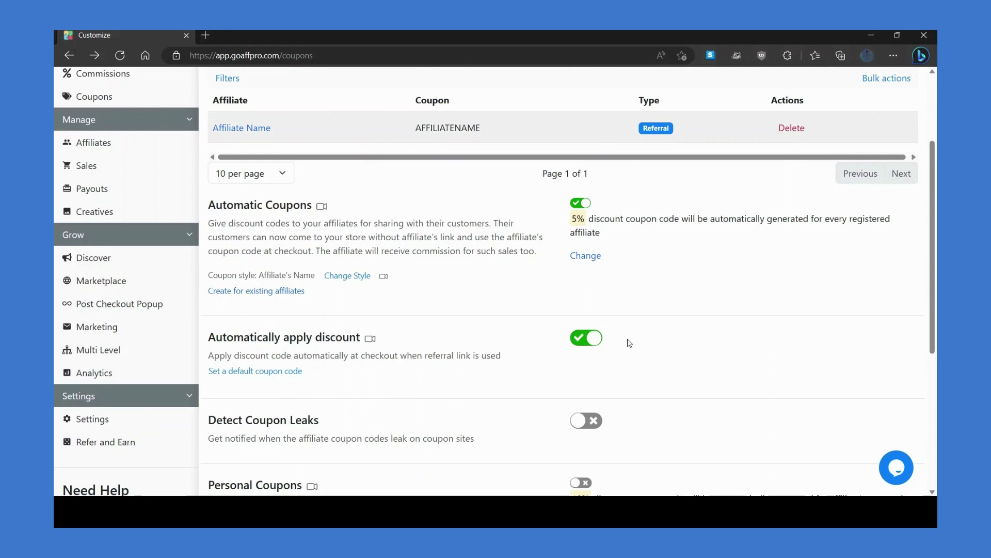
scroll(629, 342, down, 2)
scroll(628, 343, down, 1)
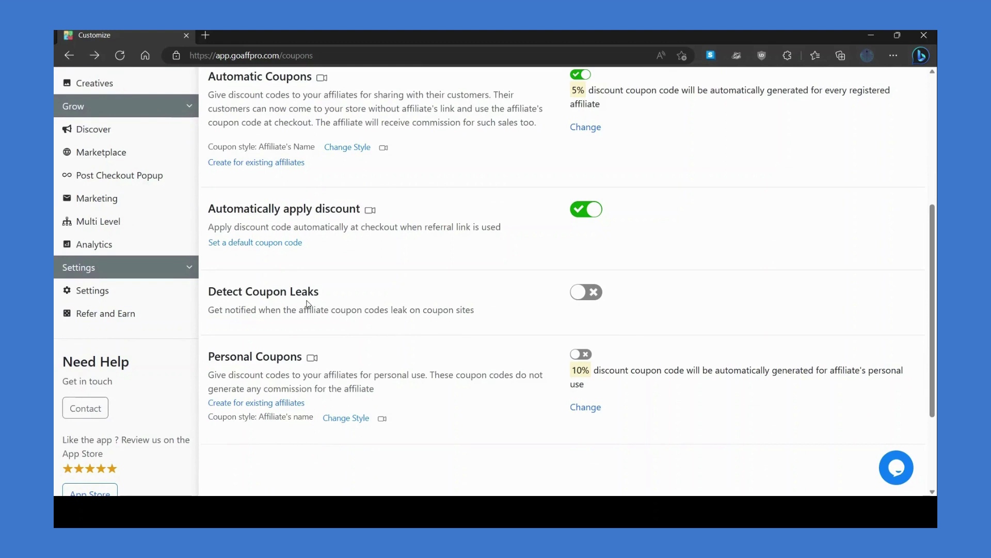
Step: Switch on Detect Coupon Leaks and check the leaked coupons list, which shows none
click(592, 292)
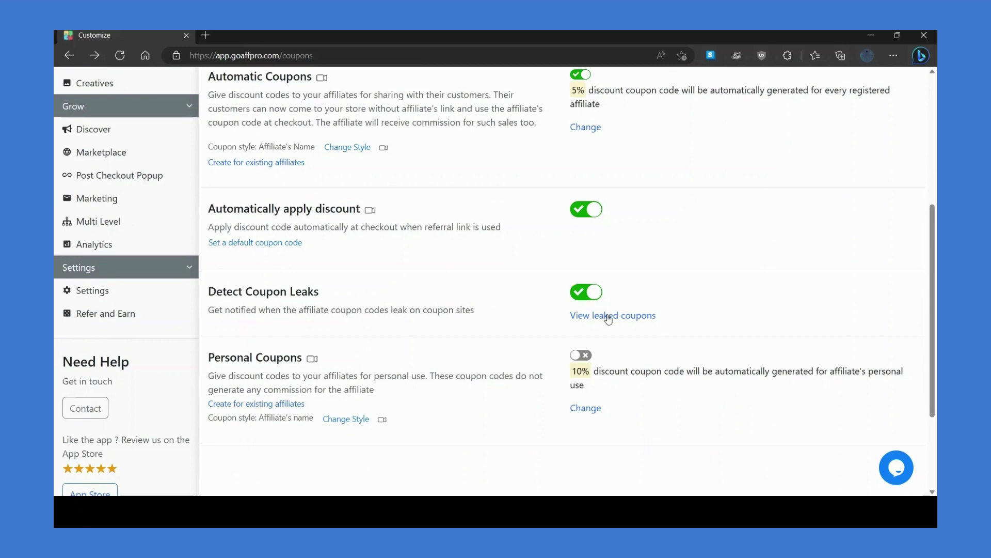
click(611, 315)
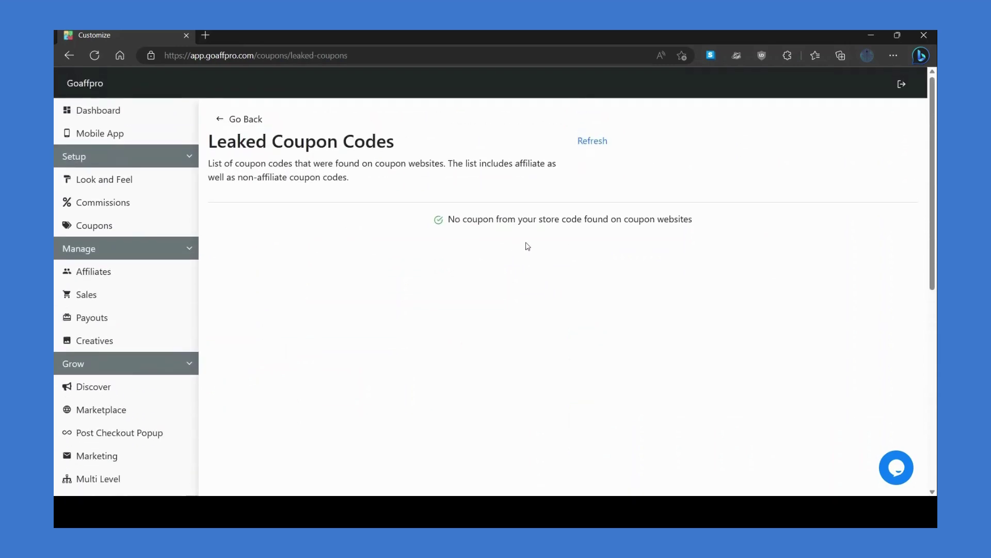
Step: Return to coupon settings and switch on Personal Coupons for affiliates' 10% codes
click(238, 118)
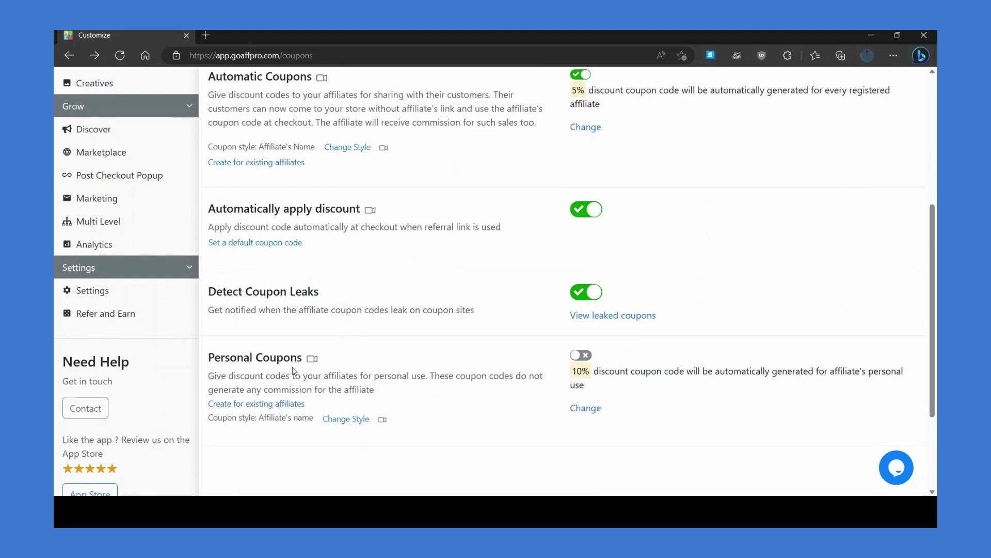
click(581, 355)
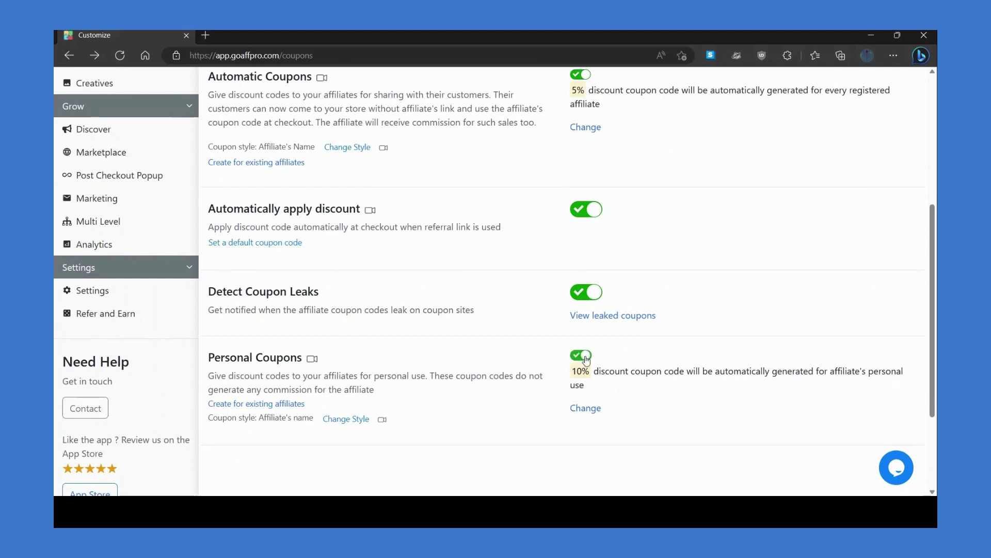